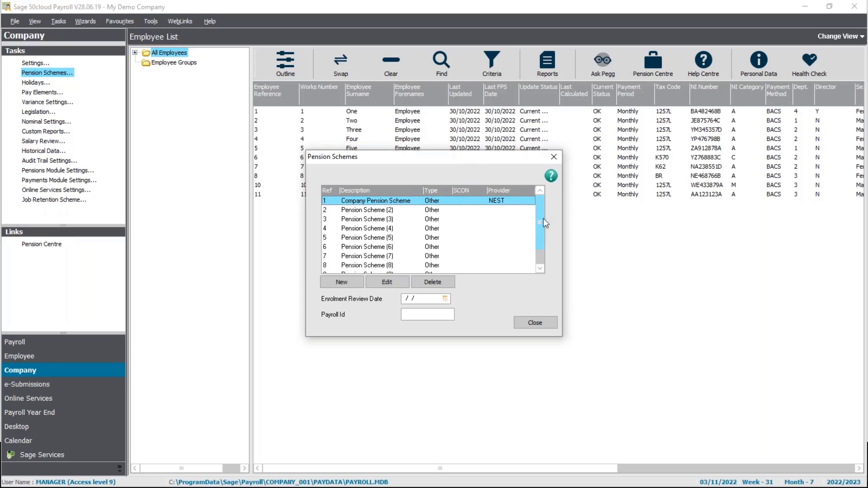
Step: Open the Company Pension Scheme for editing and review its details, including the available scheme types, keeping the type Other
scroll(542, 267, down, 1)
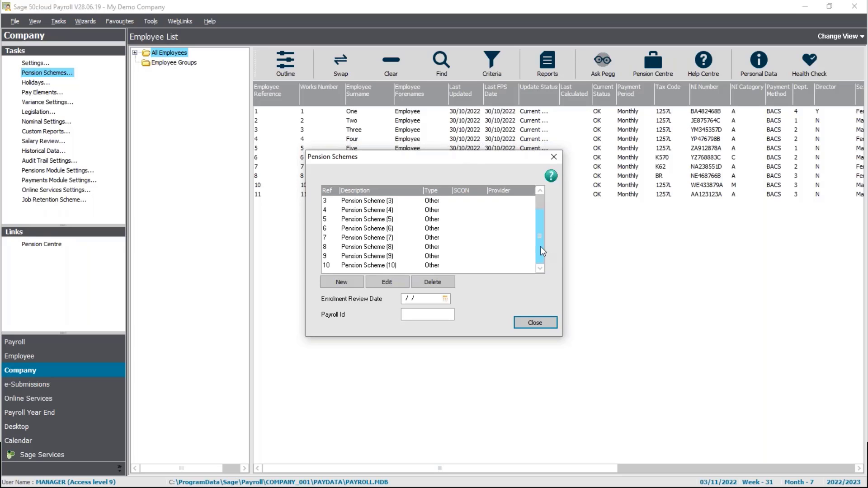
scroll(541, 246, up, 1)
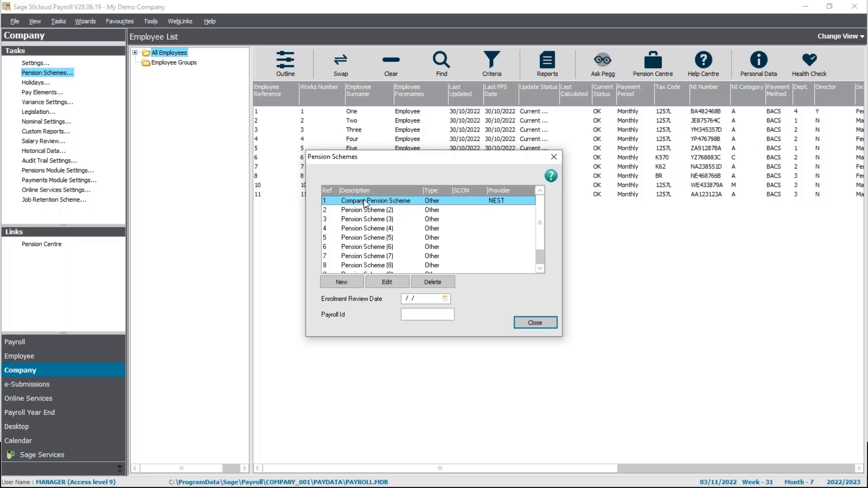
click(389, 283)
click(510, 291)
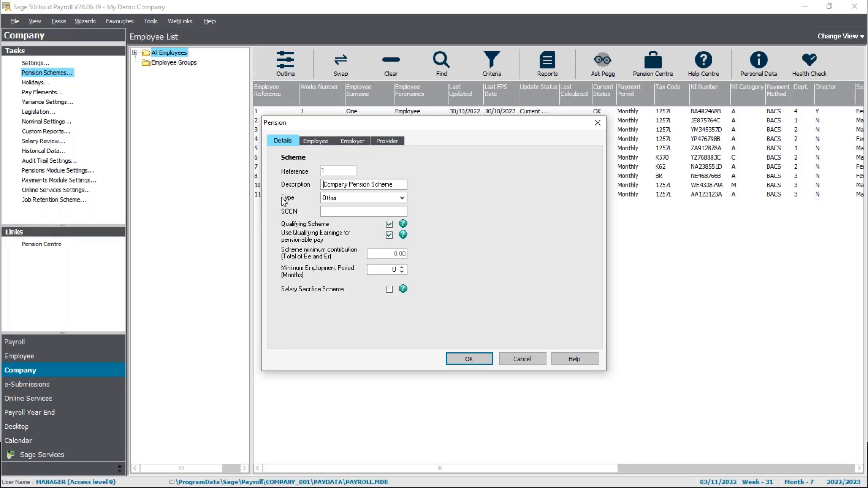
click(402, 198)
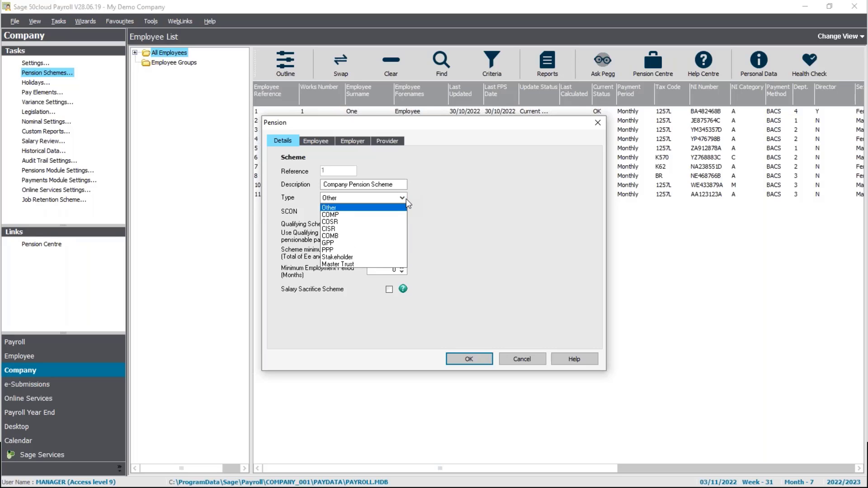
click(384, 208)
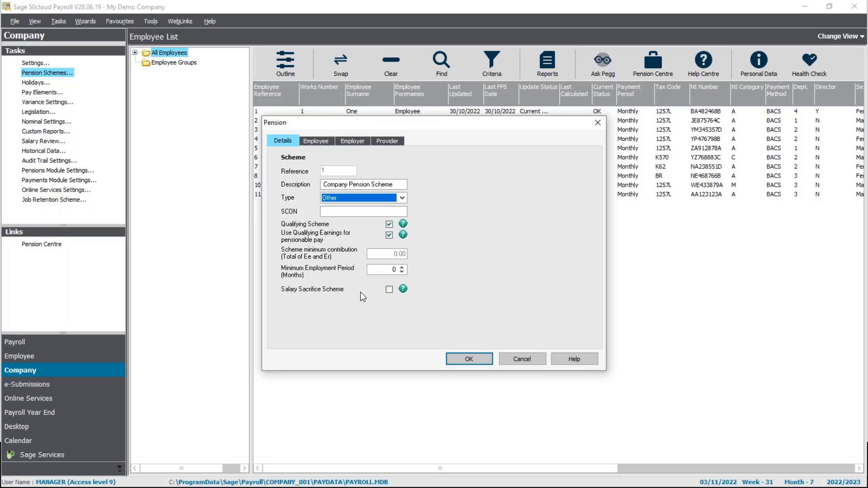
Step: Review the scheme's employee contribution type options and tax deduction setting, as well as its employer contribution settings
click(315, 141)
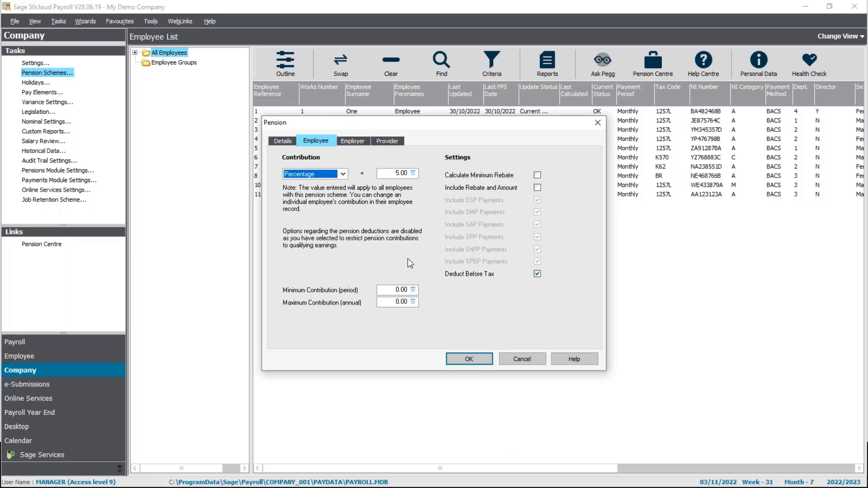
click(340, 175)
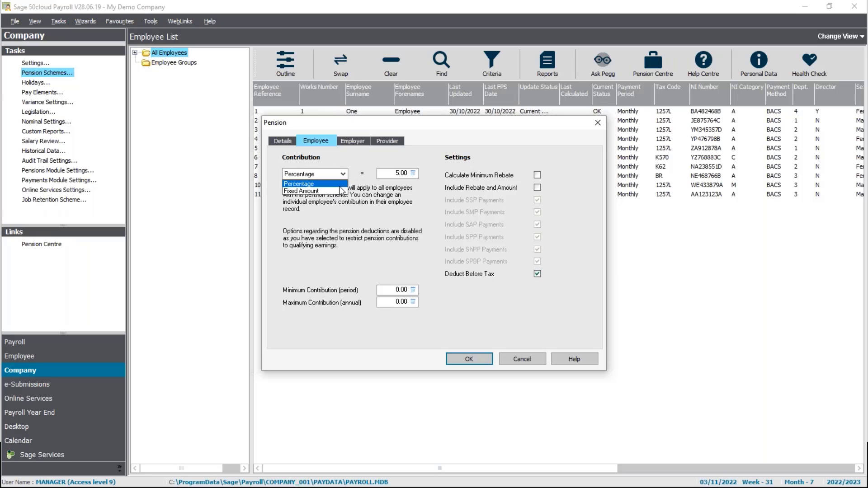
click(339, 185)
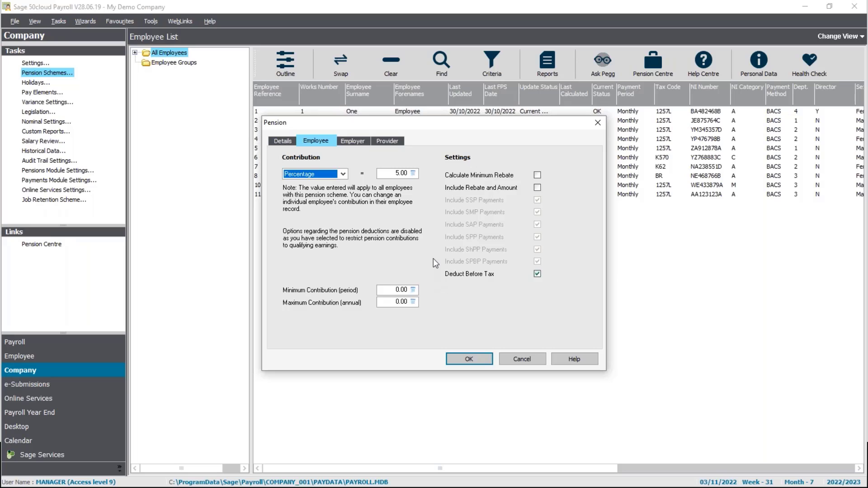
click(537, 274)
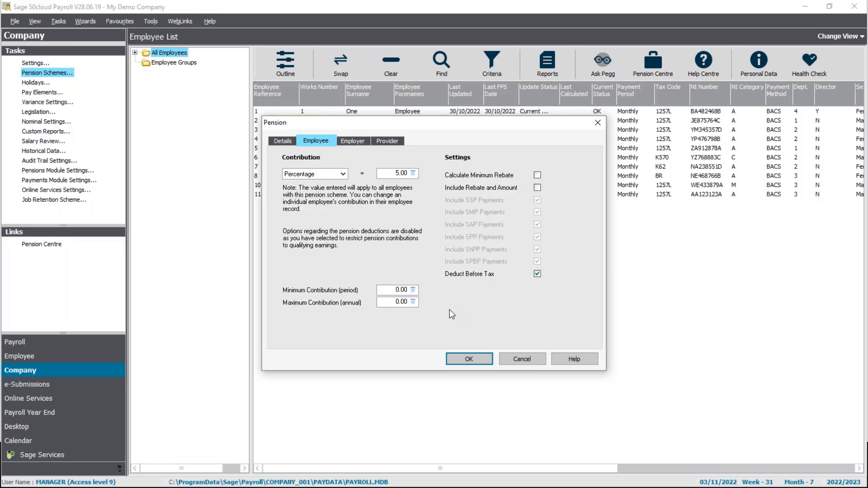
click(353, 142)
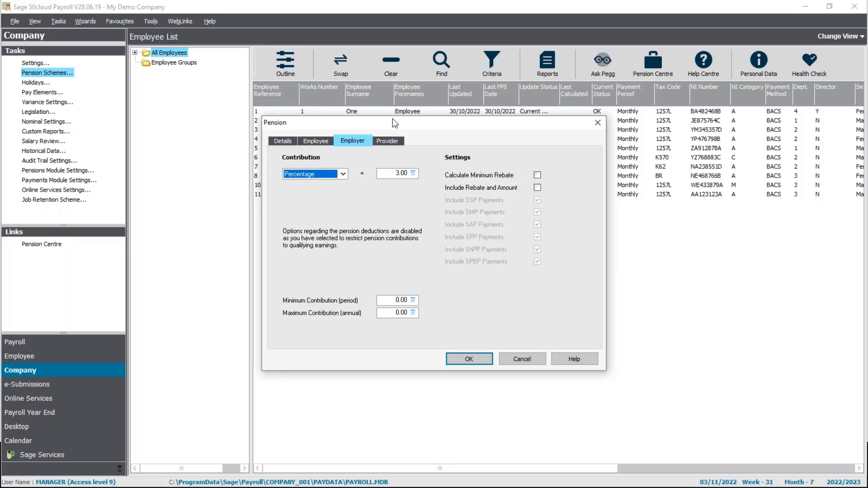
Step: Examine the scheme's provider details and provider options, keeping NEST, and close the scheme and the company's pension scheme list
click(396, 143)
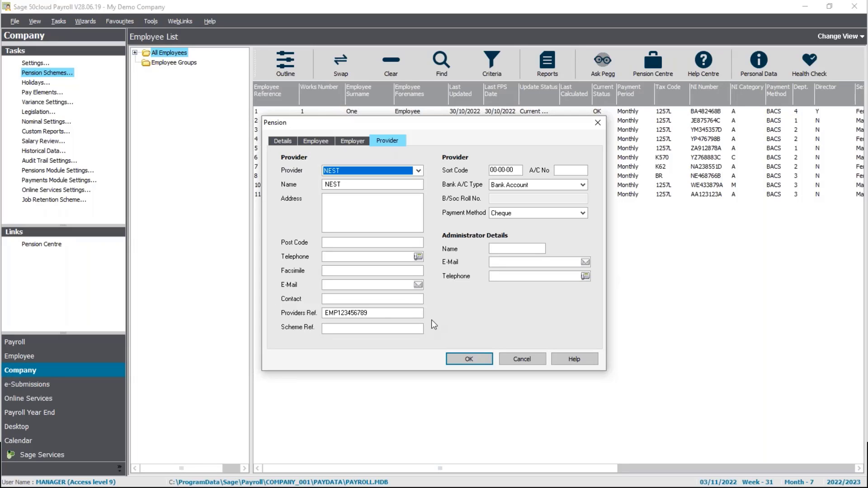
click(418, 170)
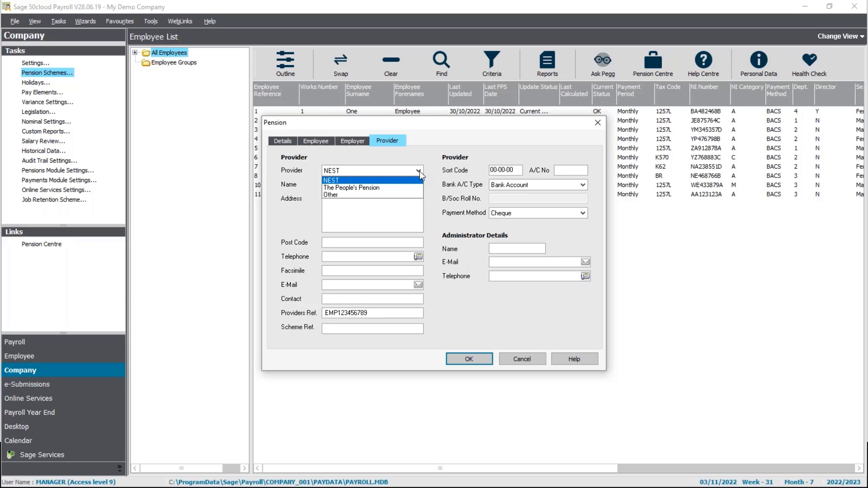
click(419, 171)
click(420, 171)
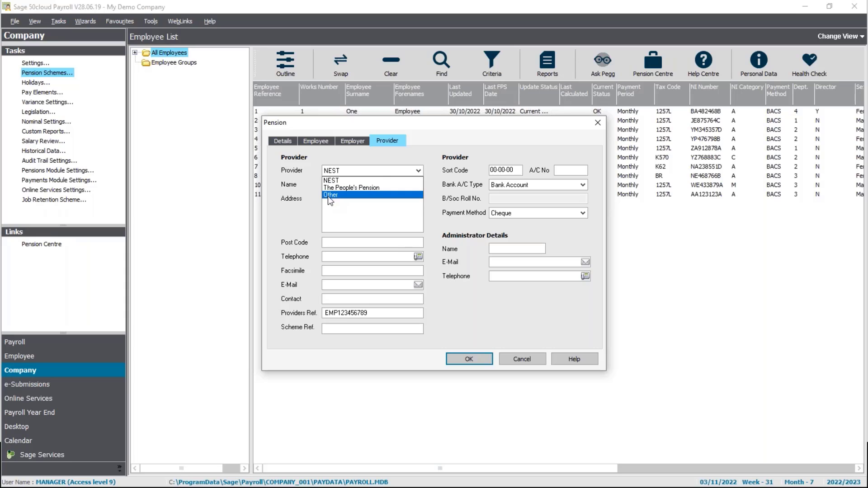
click(306, 207)
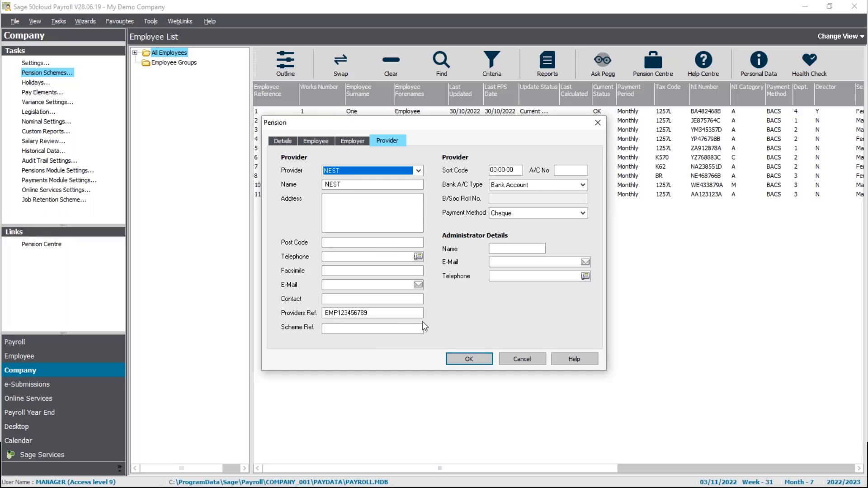
click(485, 363)
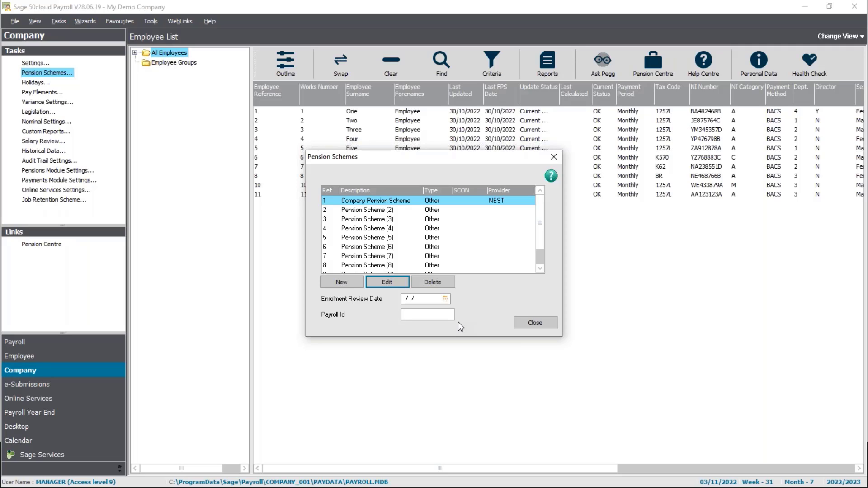
click(536, 321)
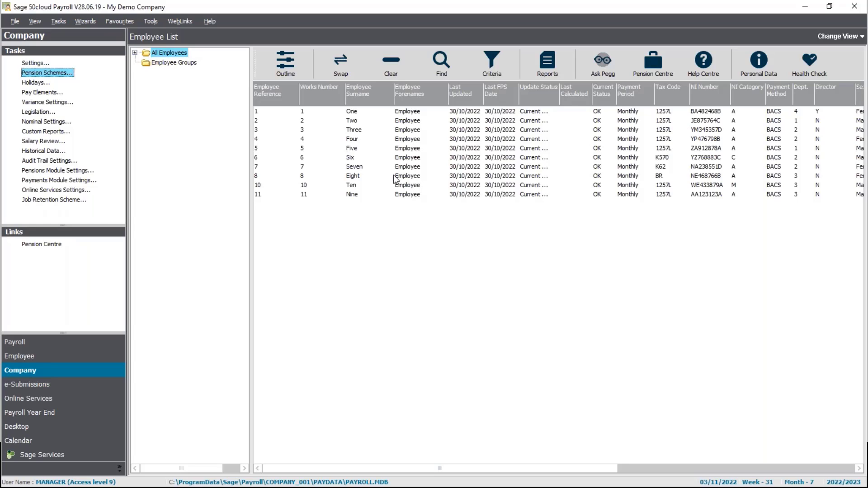
Step: Open the record of the seventh employee in the list and bring up the management of that employee's pension schemes
click(354, 167)
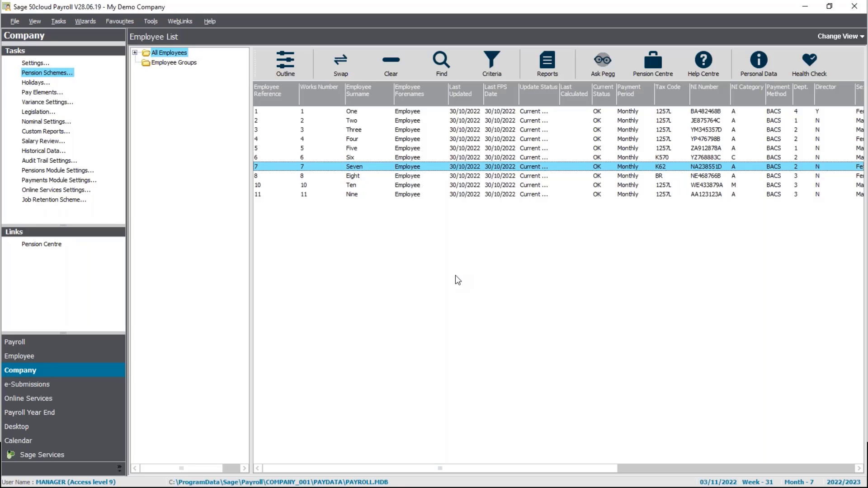
right_click(354, 168)
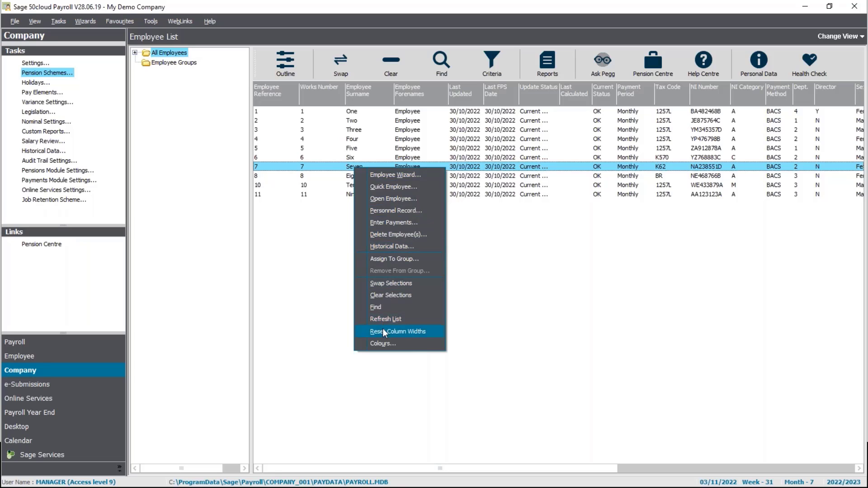
click(392, 200)
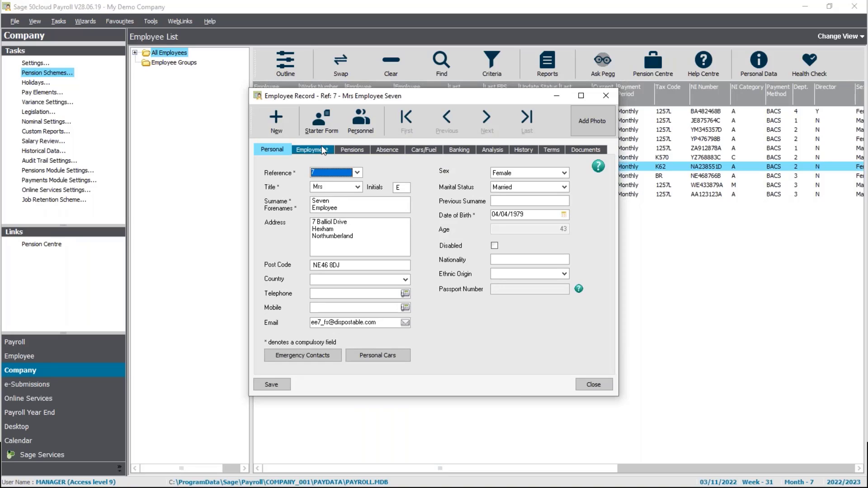
click(351, 150)
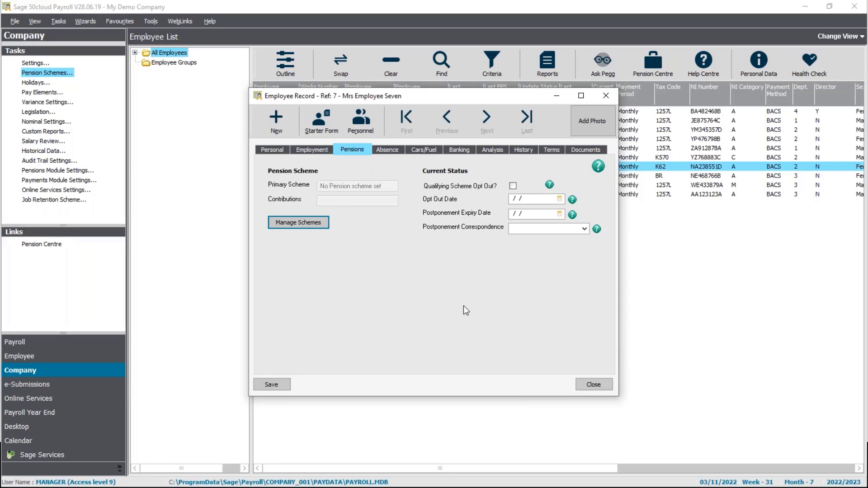
click(300, 223)
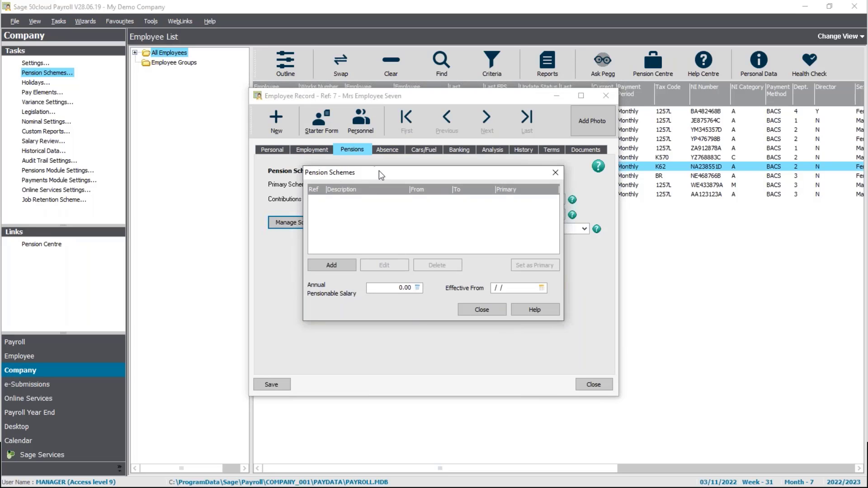
drag(379, 170, 398, 165)
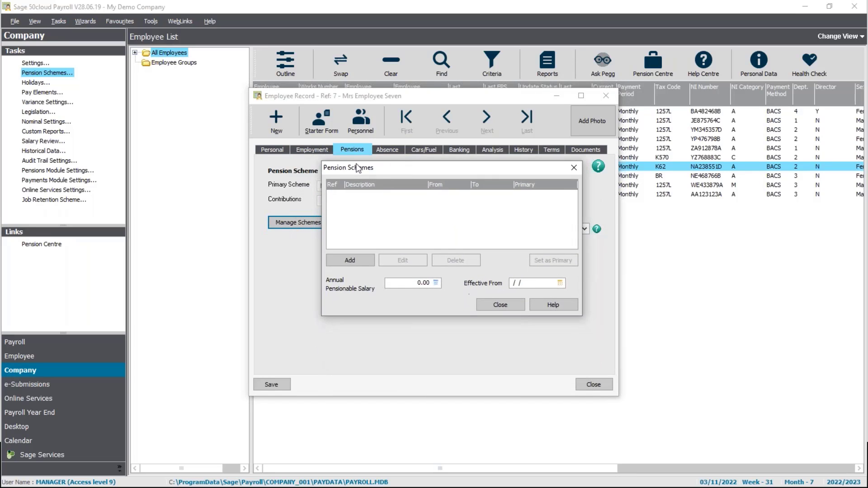
Step: Add scheme reference 1, Company Pension Scheme, as the employee's primary scheme and return to the employee record
click(351, 261)
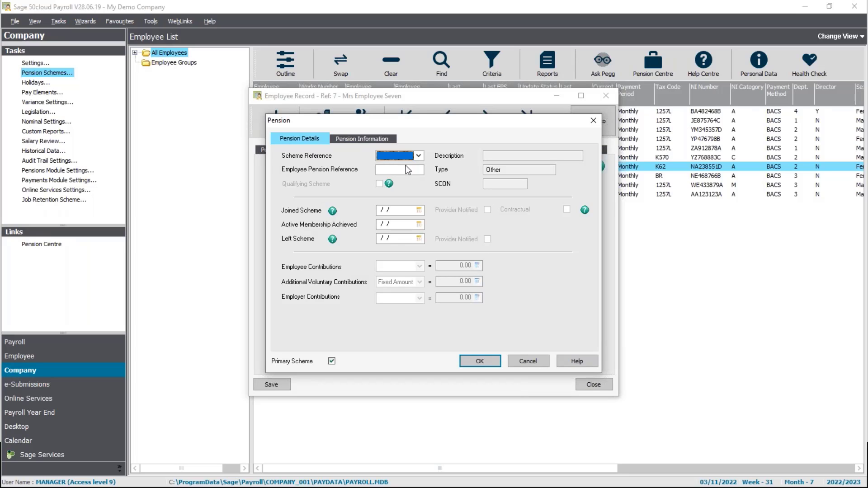
click(420, 156)
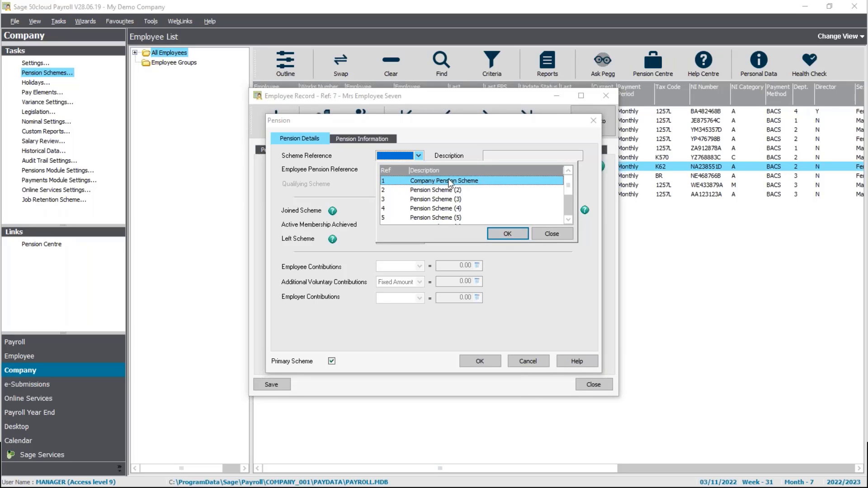
click(514, 231)
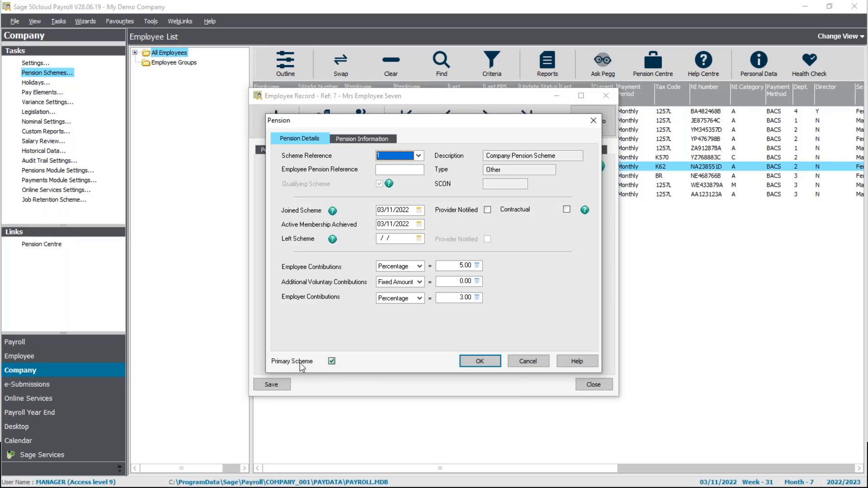
click(489, 359)
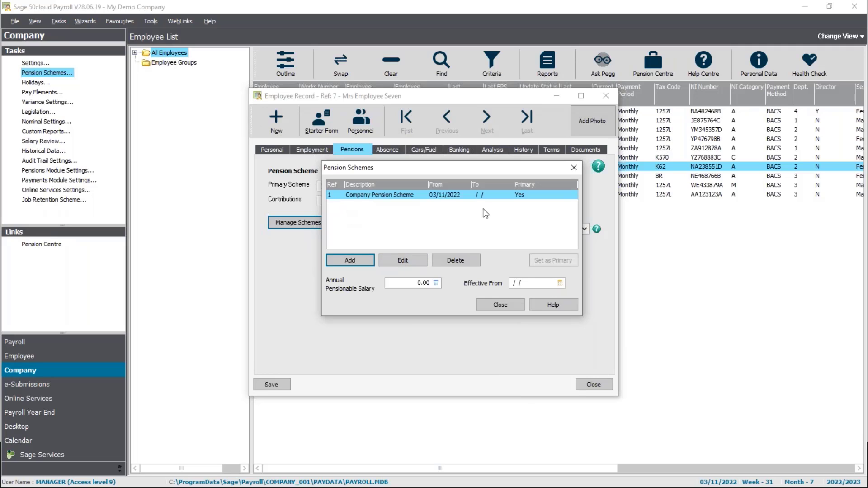
click(494, 303)
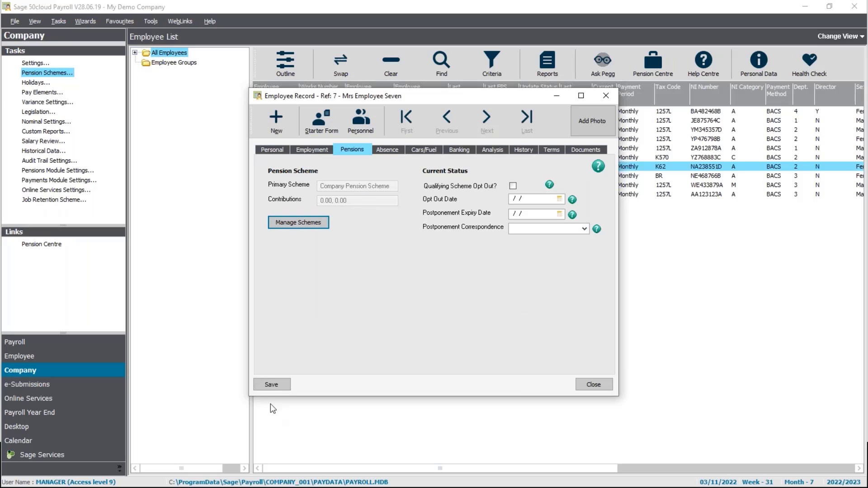
Step: Save the employee record and close it
click(271, 385)
click(274, 385)
click(597, 385)
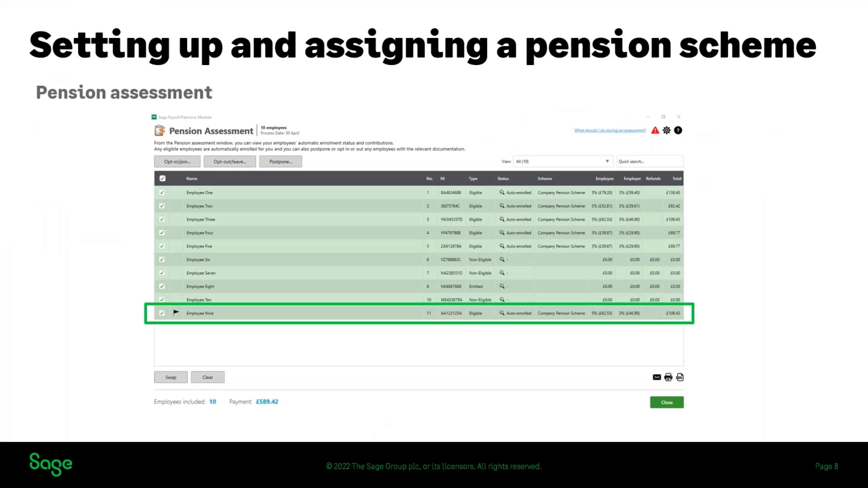
click(825, 221)
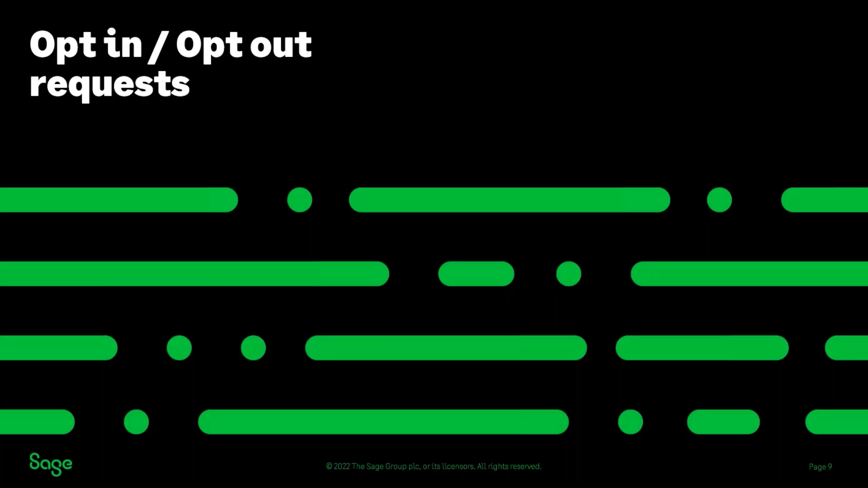
key(Right)
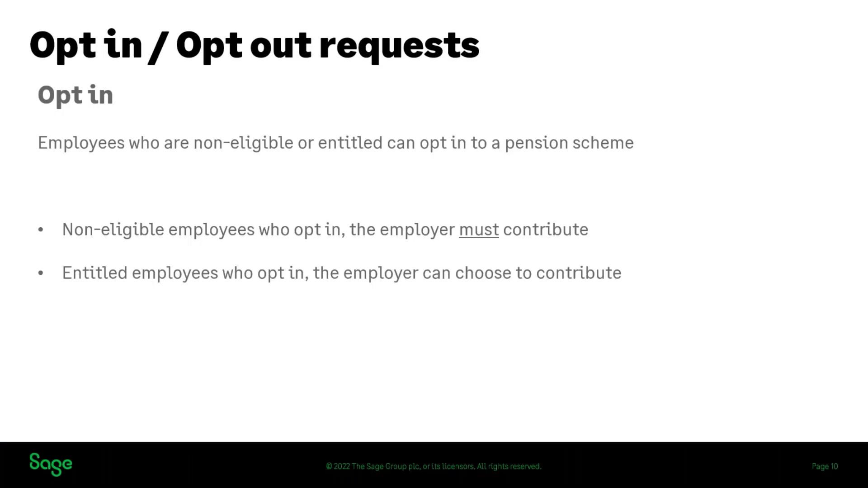